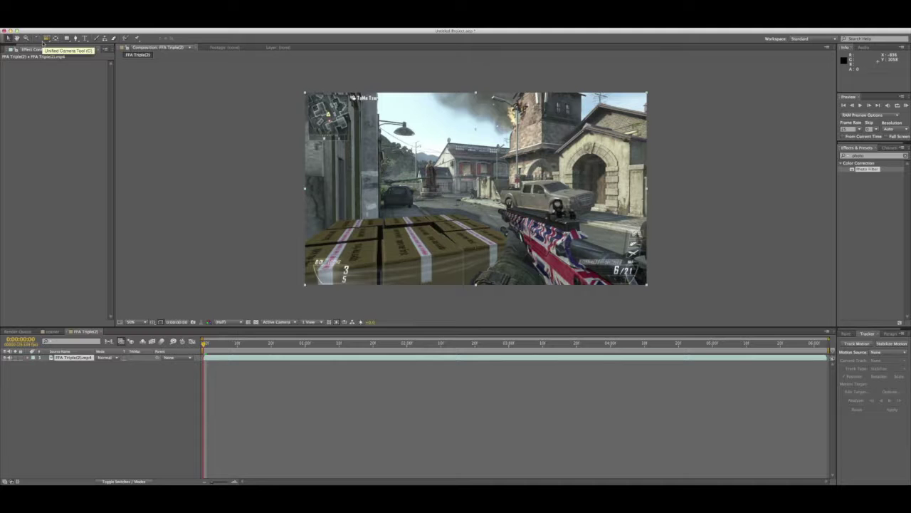
pyautogui.click(10, 49)
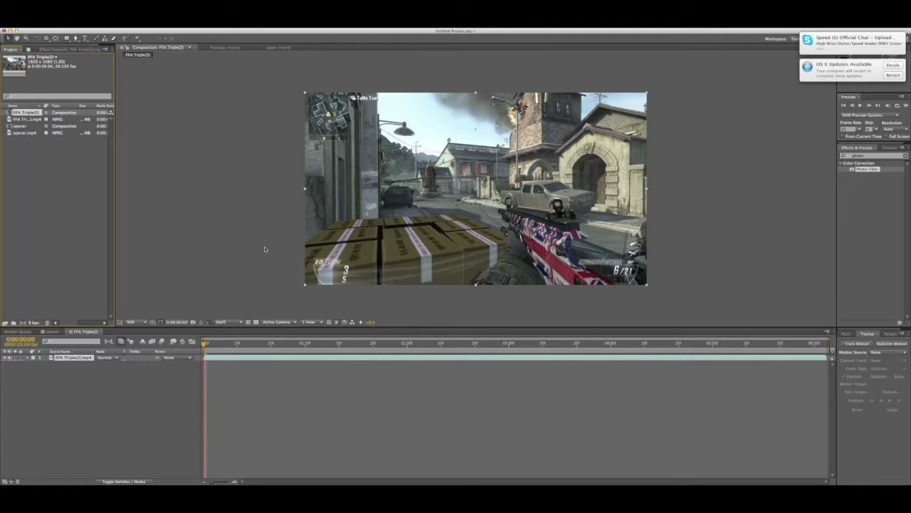
pyautogui.press('XF86AudioMute')
pyautogui.press('XF86AudioMute')
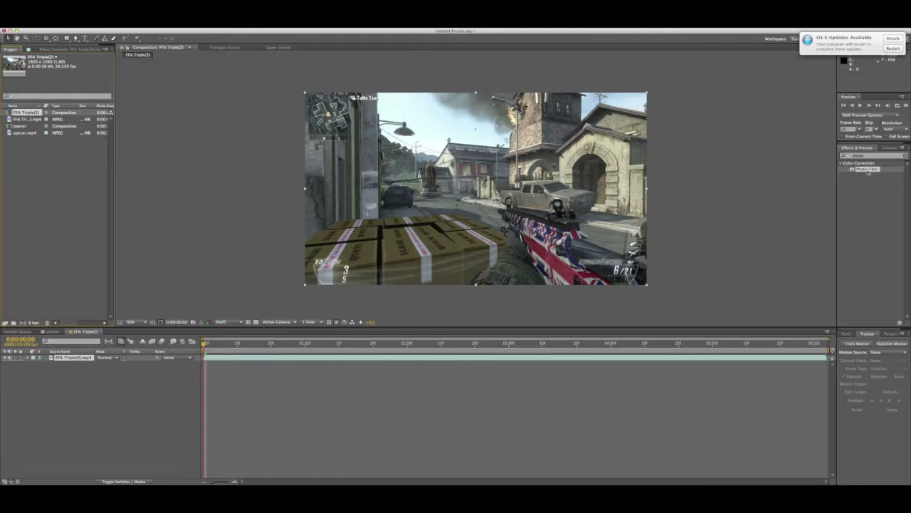
# Apply the Photo Filter effect to the FFA Triple(2).mp4 layer, try several filter colours and settle on Red
pyautogui.moveTo(868, 171); pyautogui.dragTo(453, 243)
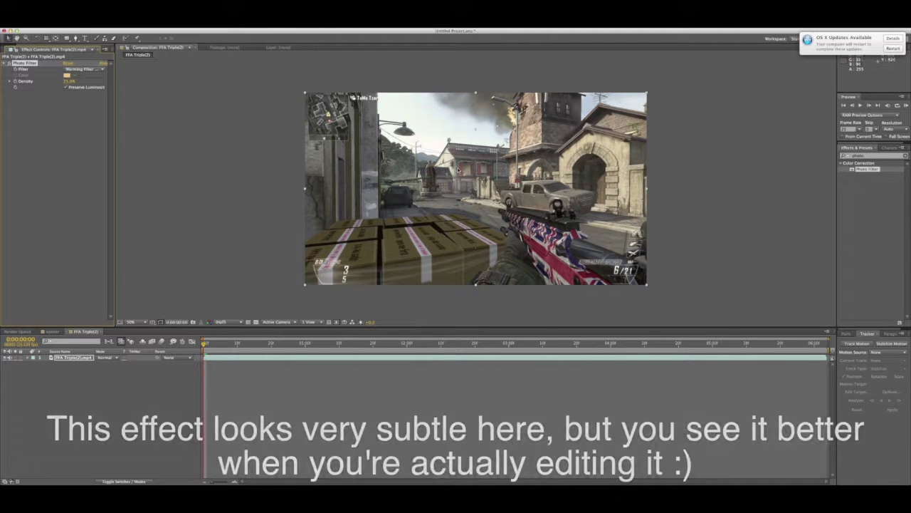
pyautogui.click(96, 71)
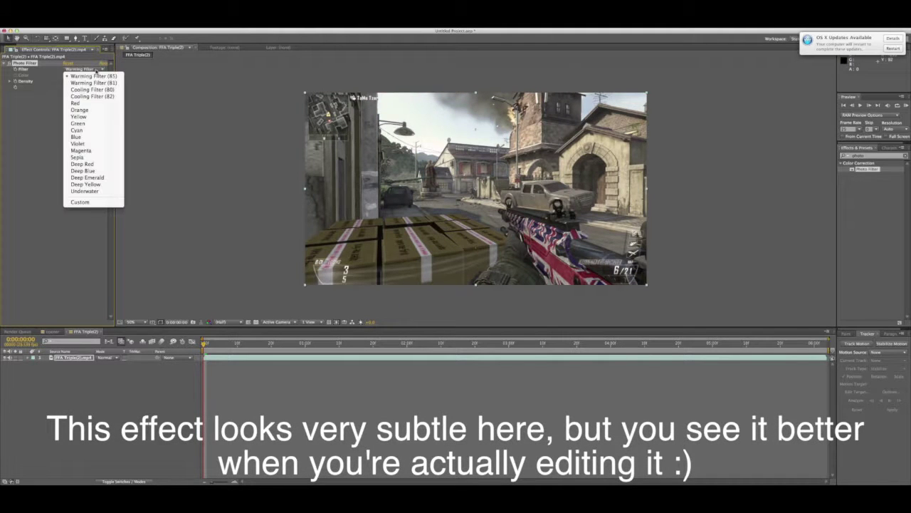
pyautogui.click(100, 110)
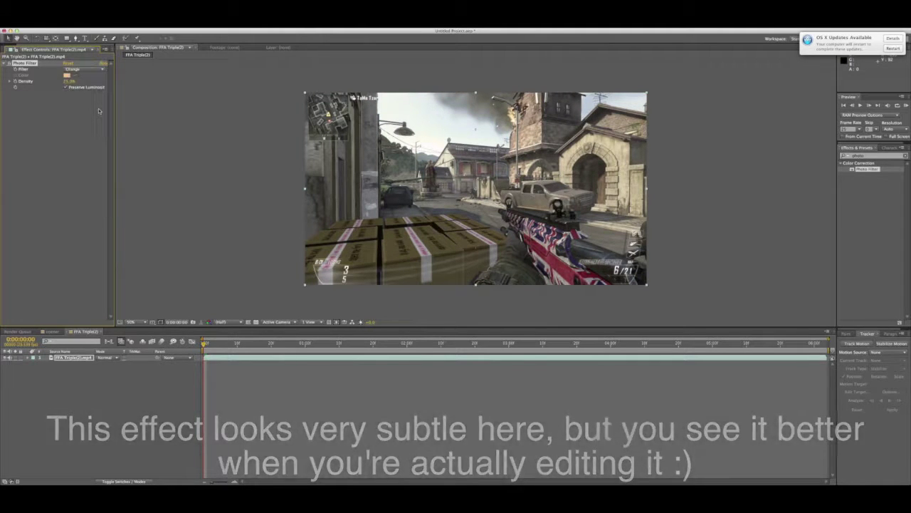
pyautogui.click(89, 71)
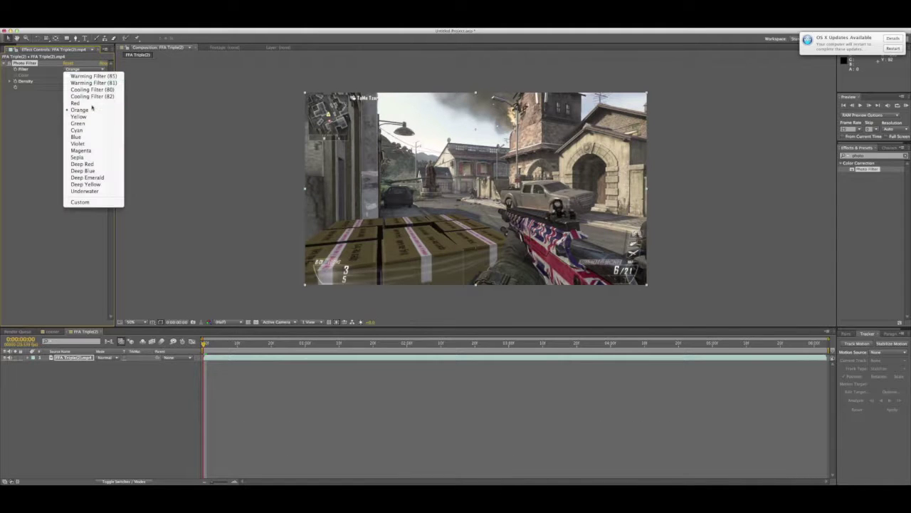
pyautogui.click(89, 95)
pyautogui.click(89, 72)
pyautogui.click(93, 145)
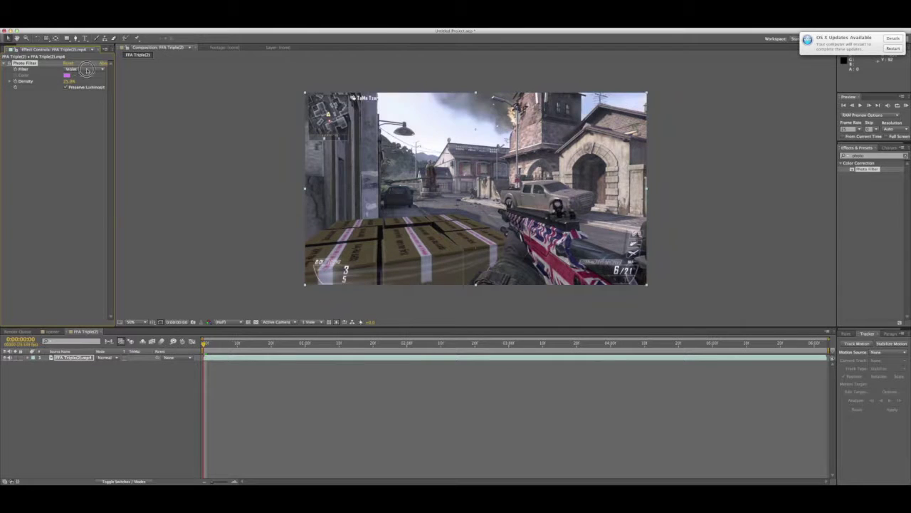
pyautogui.click(88, 71)
pyautogui.click(89, 104)
# Add a new adjustment layer to the FFA Triple(2) composition
pyautogui.rightClick(101, 369)
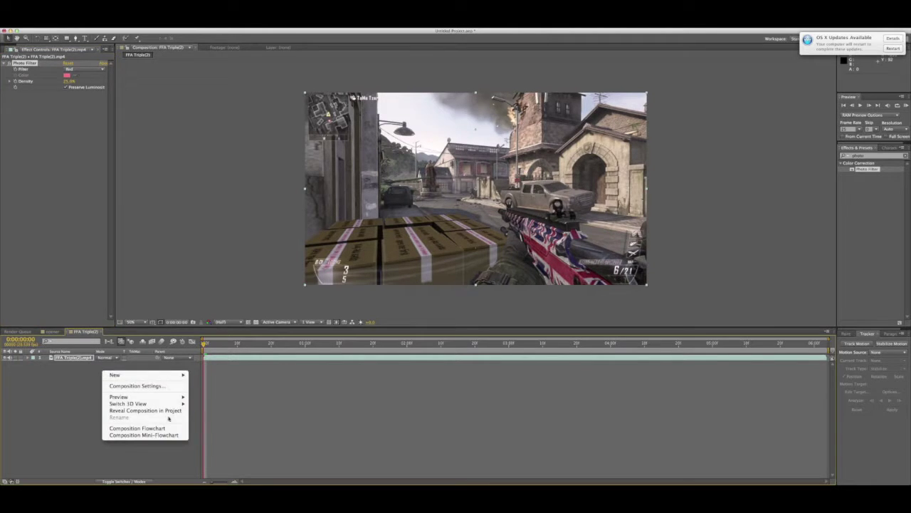
pyautogui.moveTo(171, 375)
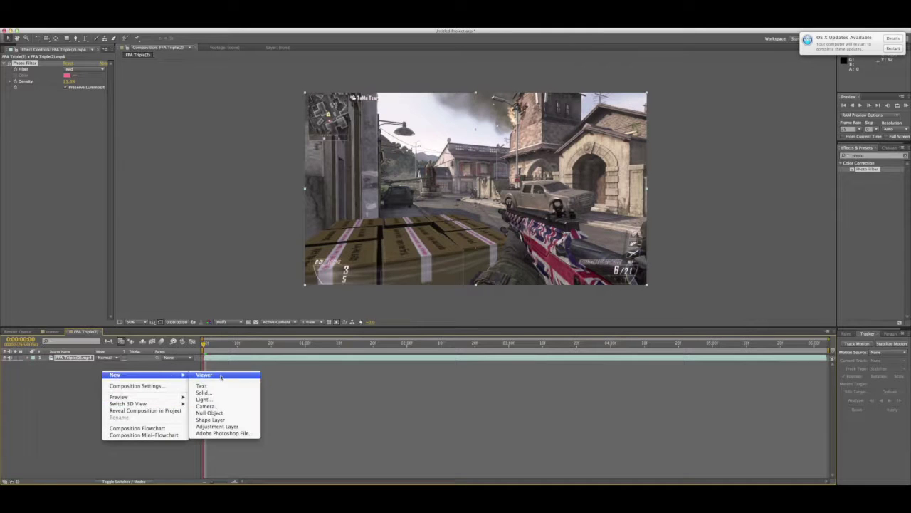
pyautogui.click(238, 426)
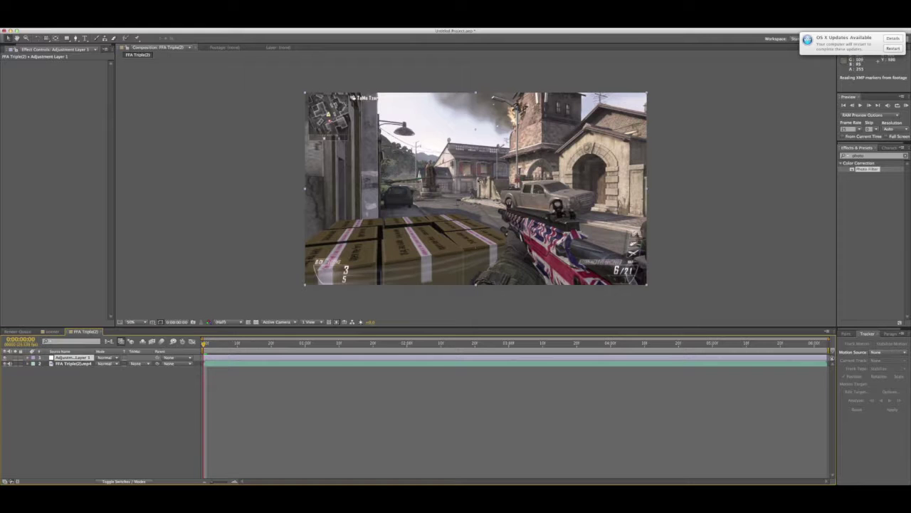
# Search the effects for "glow" and apply the Stylize Glow effect to the adjustment layer
pyautogui.scroll(1, 467, 146)
pyautogui.scroll(-2, 449, 199)
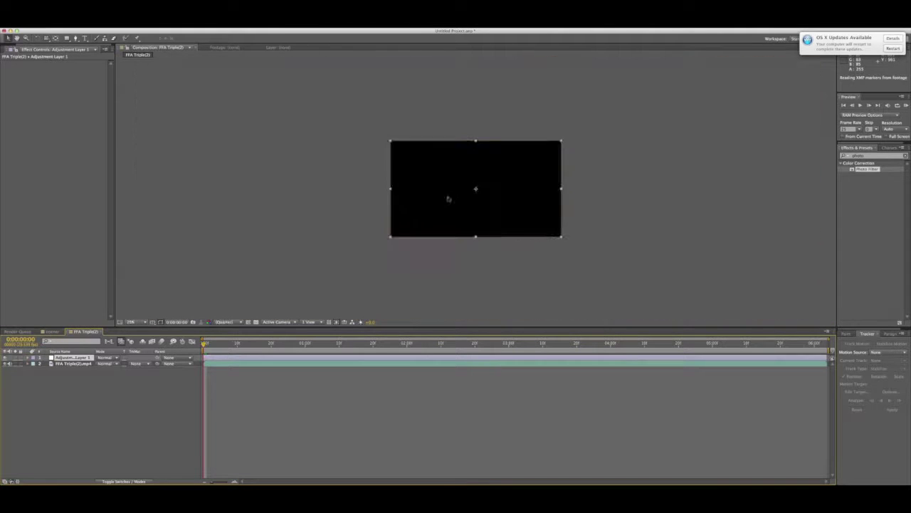
pyautogui.scroll(2, 449, 198)
pyautogui.scroll(-1, 449, 199)
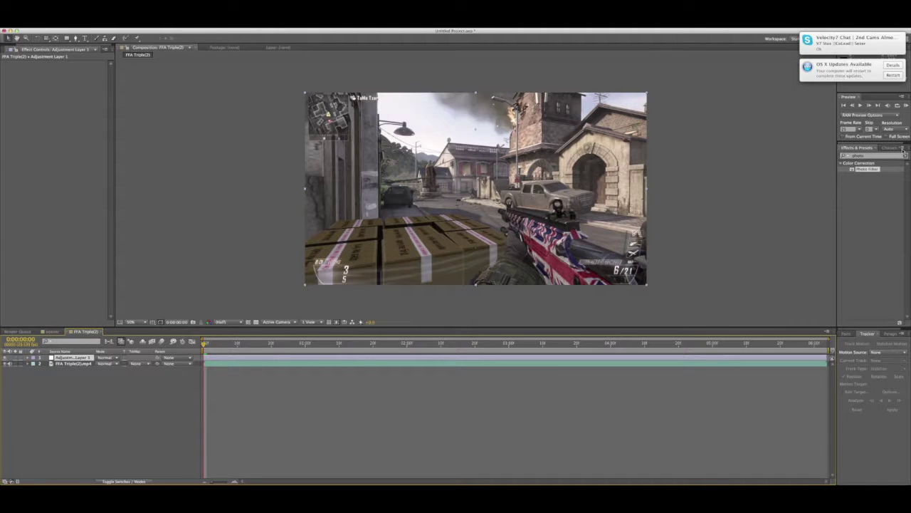
pyautogui.moveTo(879, 156); pyautogui.dragTo(844, 156)
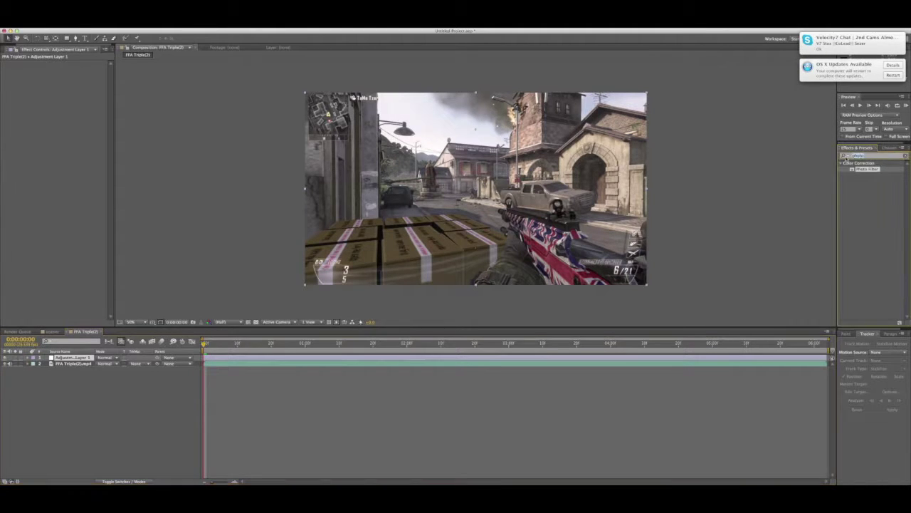
pyautogui.press('BackSpace')
pyautogui.write('glow')
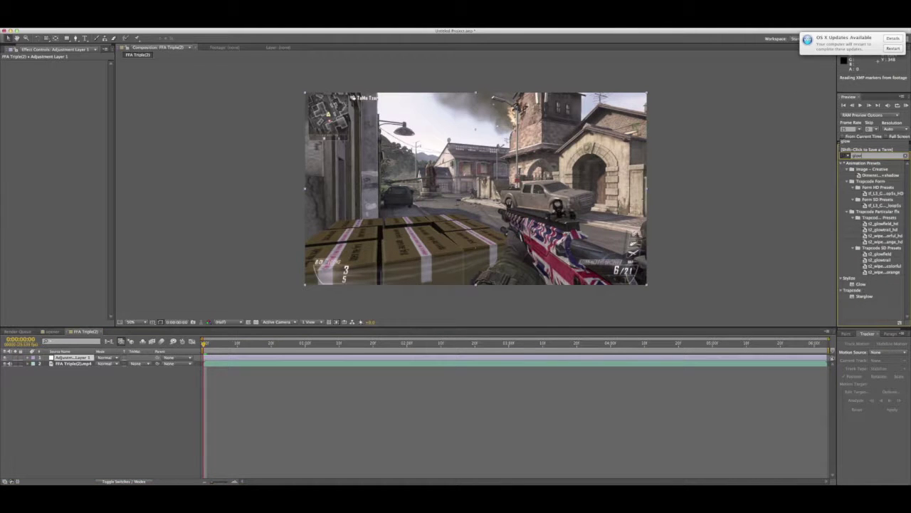
pyautogui.click(861, 283)
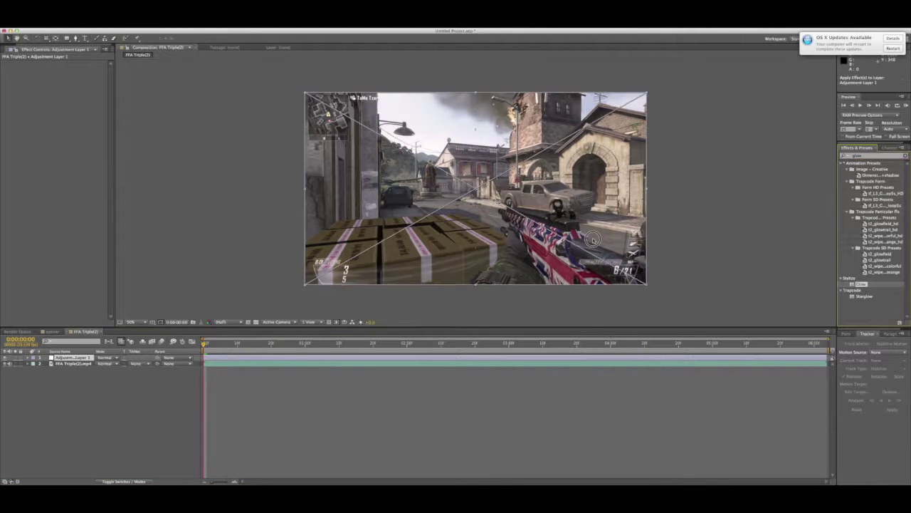
pyautogui.doubleClick(861, 283)
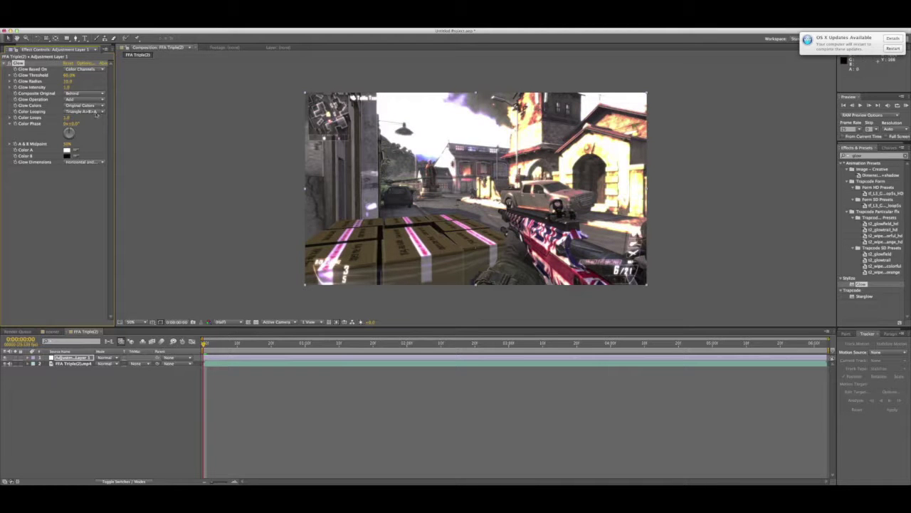
# Raise the Glow effect's threshold, radius and intensity to tune the bloom over the sky
pyautogui.moveTo(68, 75); pyautogui.dragTo(84, 75)
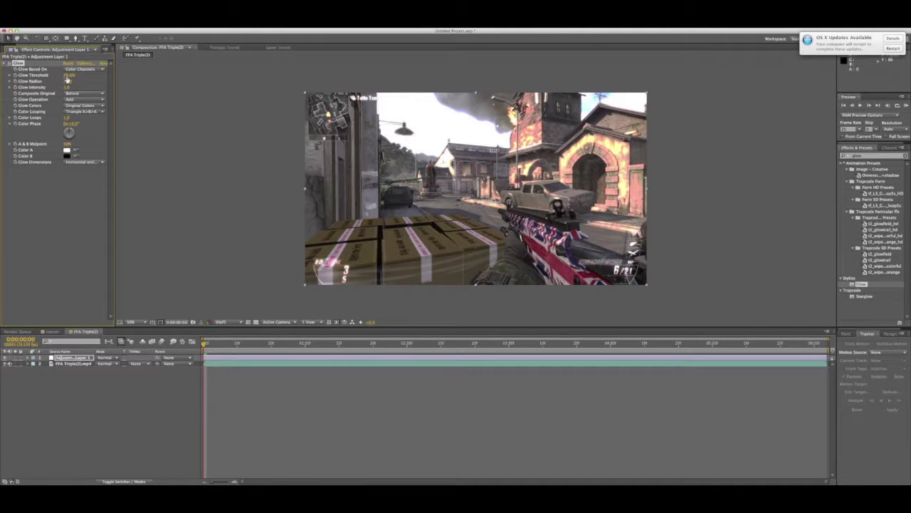
pyautogui.moveTo(67, 76); pyautogui.dragTo(79, 77)
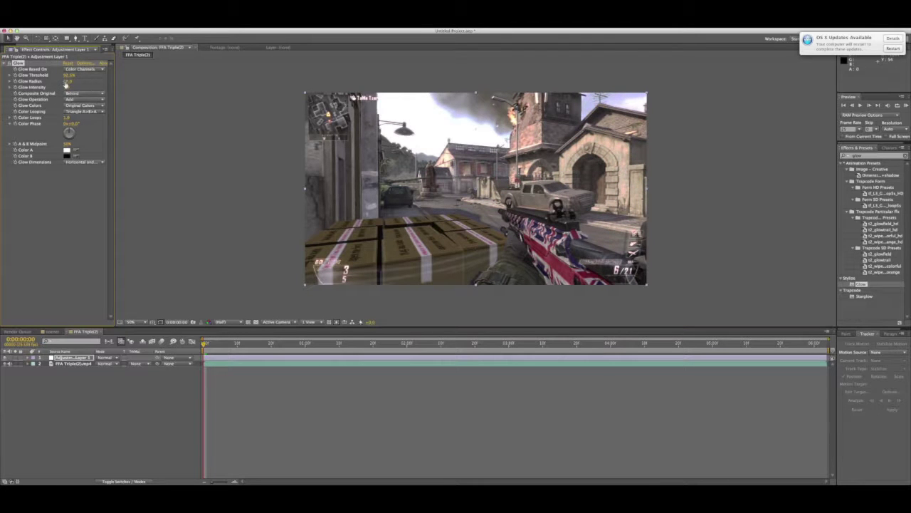
pyautogui.moveTo(67, 82)
pyautogui.mouseDown()
pyautogui.moveTo(91, 86)
pyautogui.moveTo(68, 88)
pyautogui.moveTo(78, 88)
pyautogui.mouseUp()
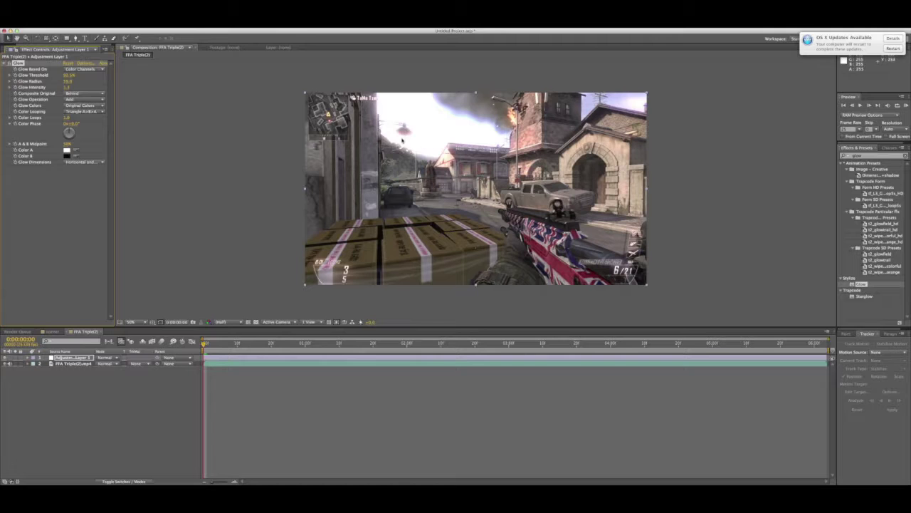
# Set the effect's Glow Colors to A & B Colors
pyautogui.click(102, 107)
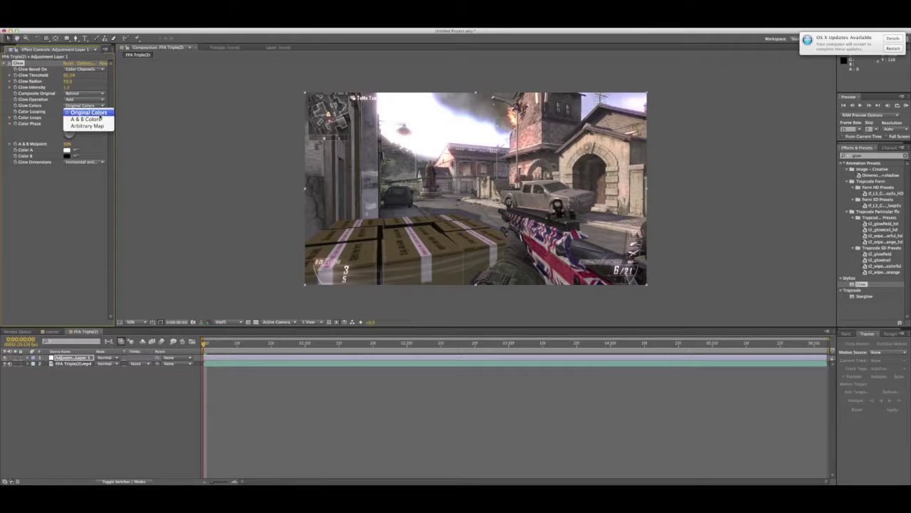
pyautogui.click(100, 114)
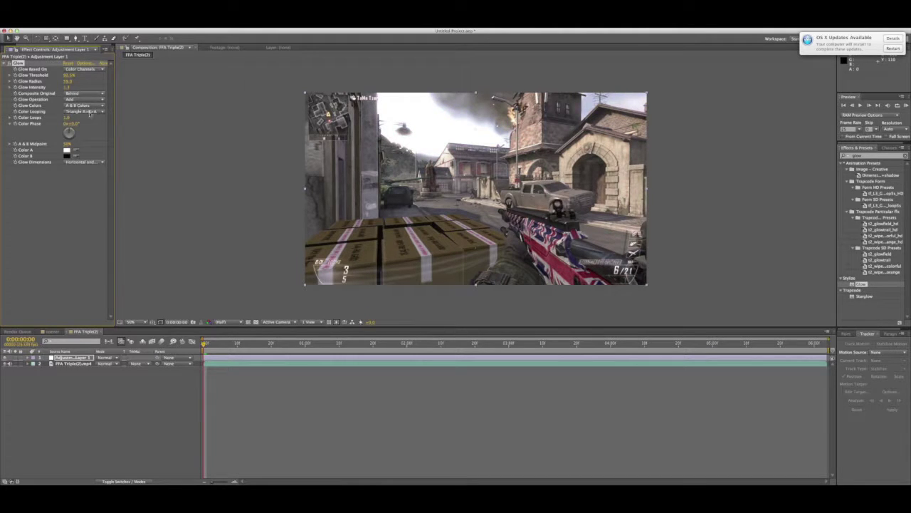
pyautogui.click(76, 105)
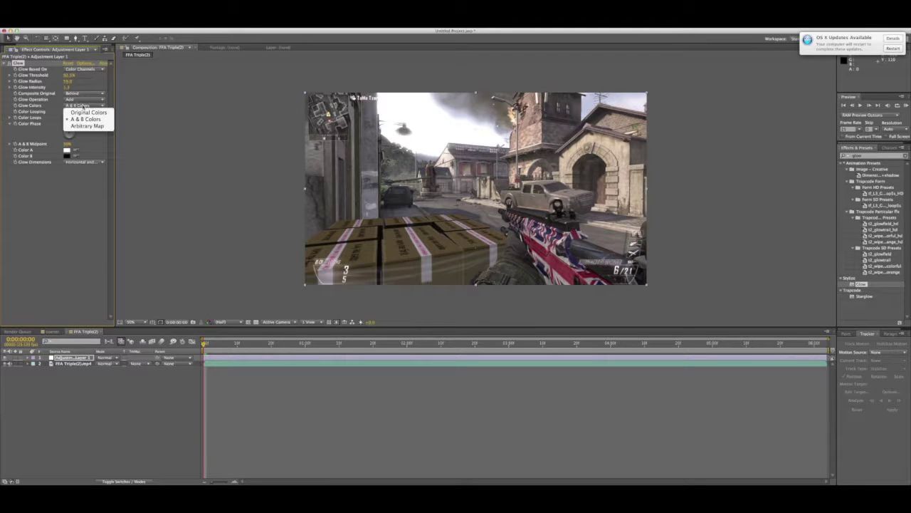
pyautogui.click(82, 127)
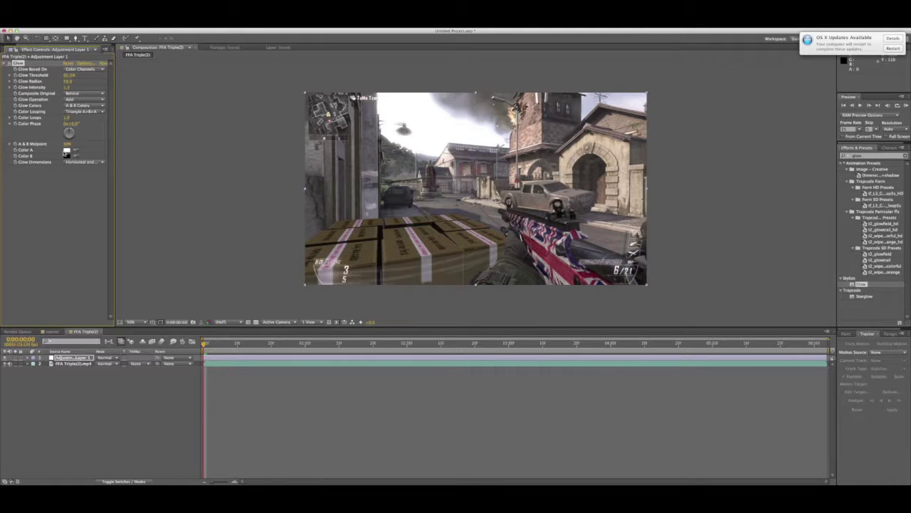
# Set the glow's Color A to a bright orange
pyautogui.click(67, 151)
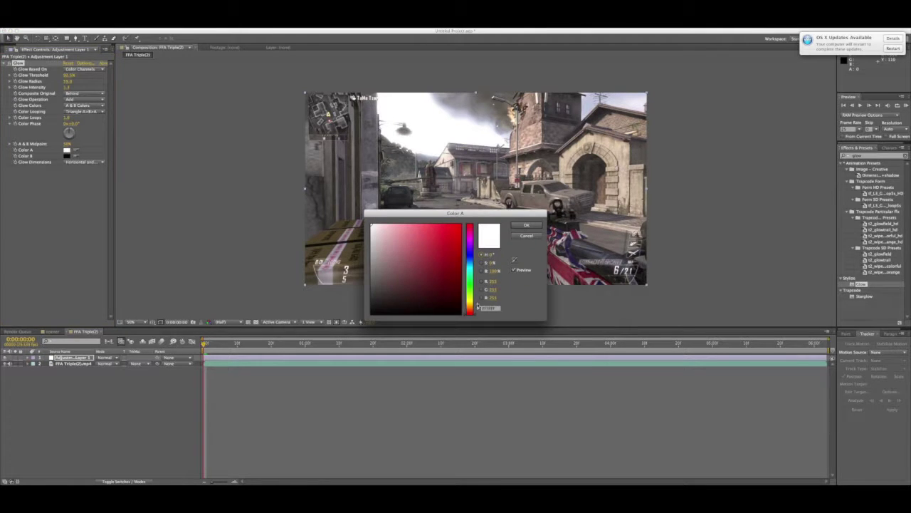
pyautogui.moveTo(471, 309)
pyautogui.mouseDown()
pyautogui.moveTo(470, 295)
pyautogui.moveTo(468, 318)
pyautogui.moveTo(469, 308)
pyautogui.mouseUp()
pyautogui.moveTo(443, 252); pyautogui.dragTo(449, 213)
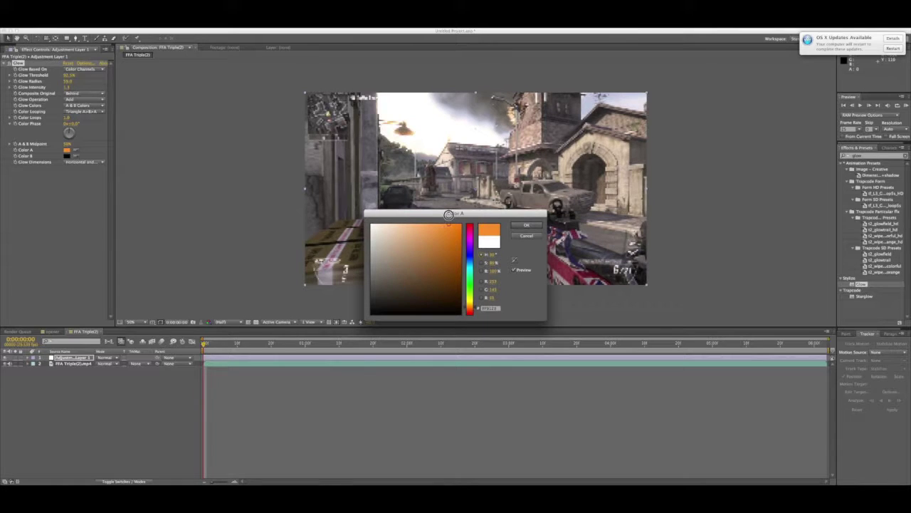
pyautogui.click(534, 225)
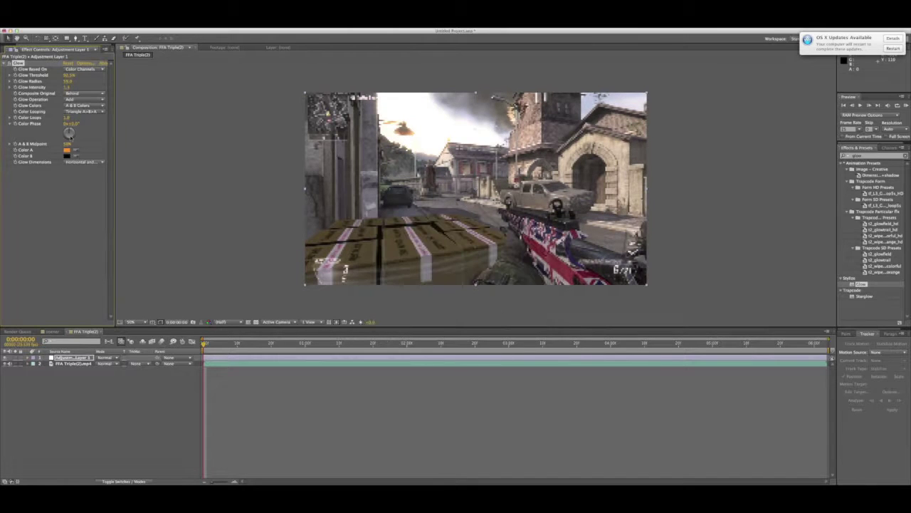
# Set the glow's Color B to a pale yellow-orange and increase the glow's intensity and radius
pyautogui.click(67, 156)
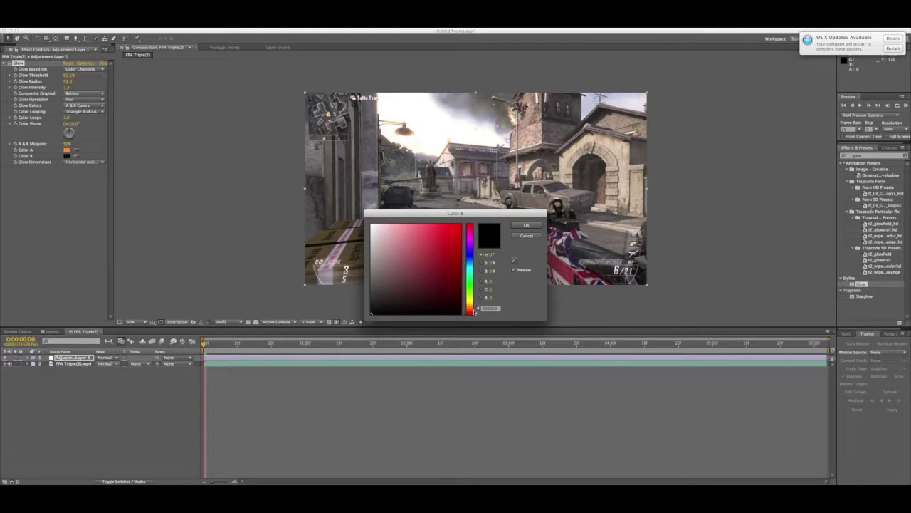
pyautogui.moveTo(471, 311); pyautogui.dragTo(470, 303)
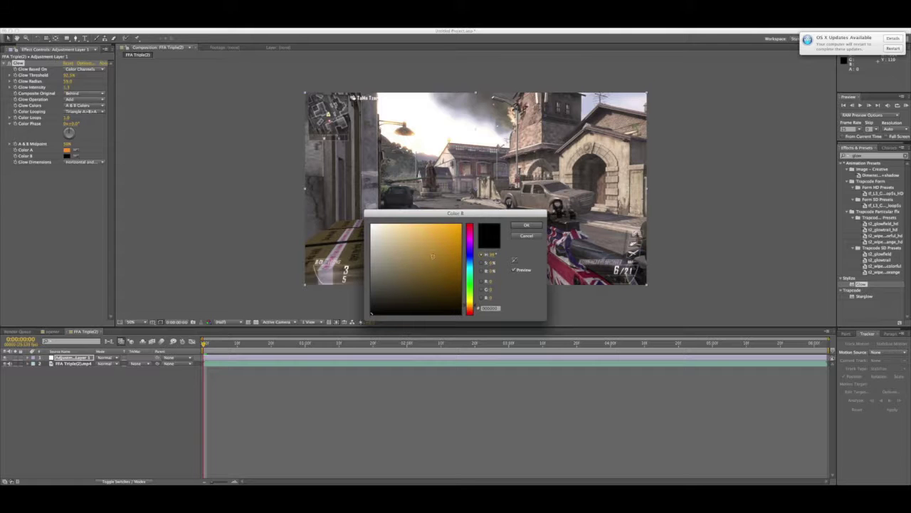
pyautogui.moveTo(414, 234); pyautogui.dragTo(414, 223)
pyautogui.click(527, 225)
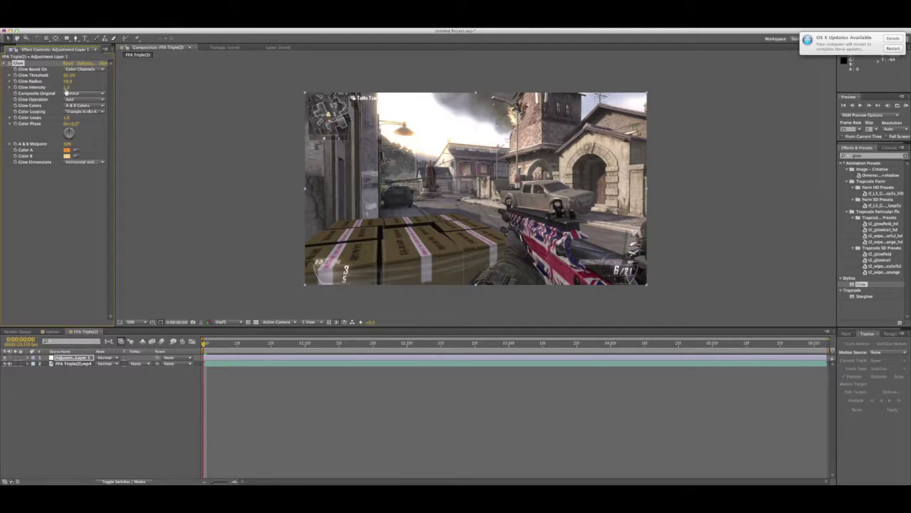
pyautogui.moveTo(67, 88); pyautogui.dragTo(85, 83)
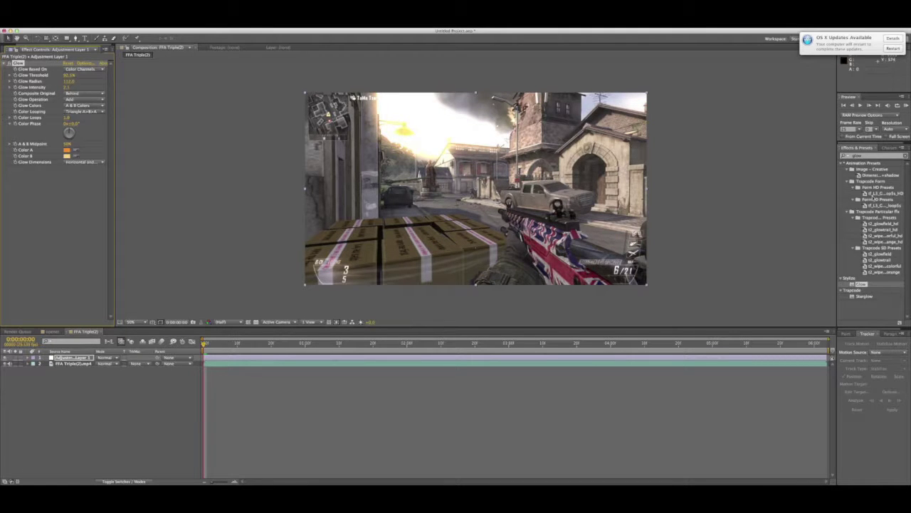
# Find the Hue/Saturation effect with "sat", apply it to the adjustment layer and lower Master Saturation to about -49
pyautogui.click(865, 158)
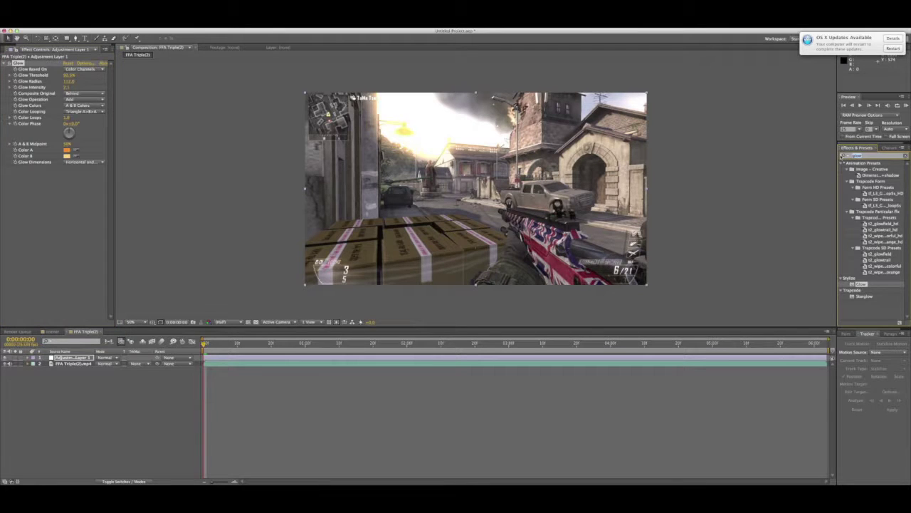
pyautogui.write('sat')
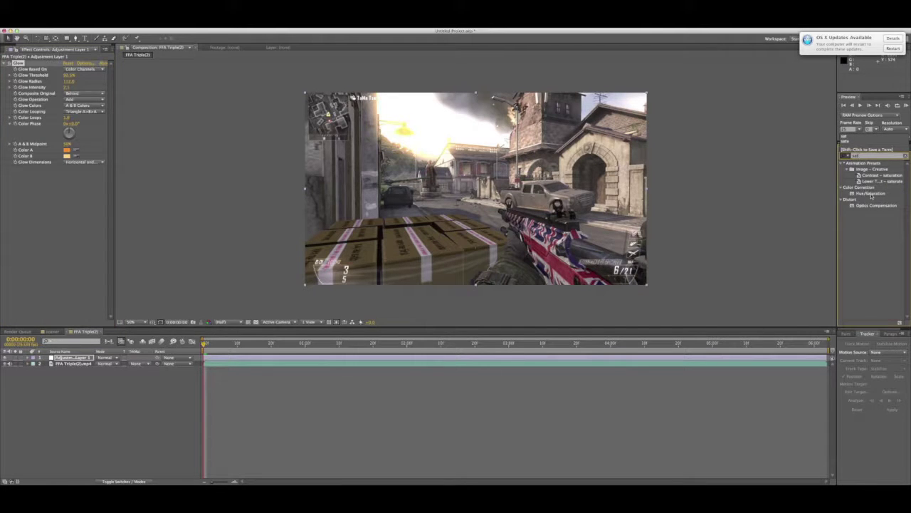
pyautogui.moveTo(872, 196); pyautogui.dragTo(76, 358)
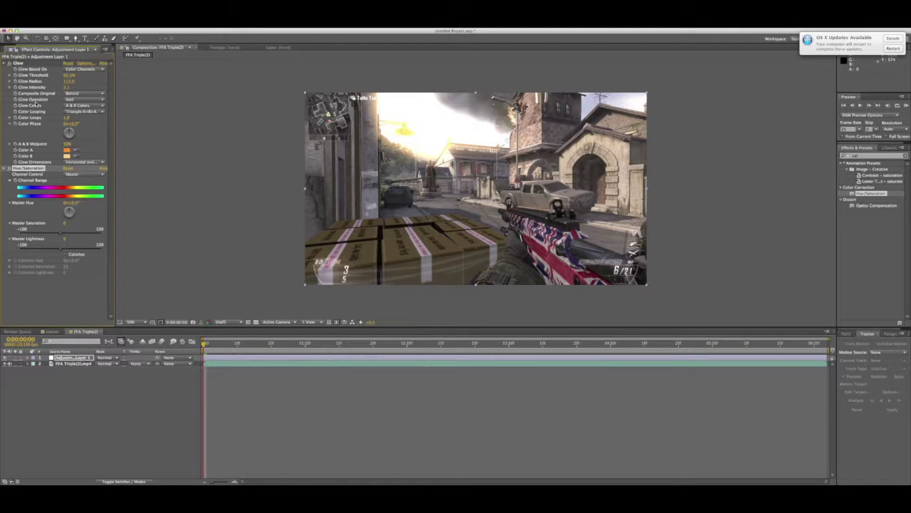
pyautogui.moveTo(60, 235); pyautogui.dragTo(41, 236)
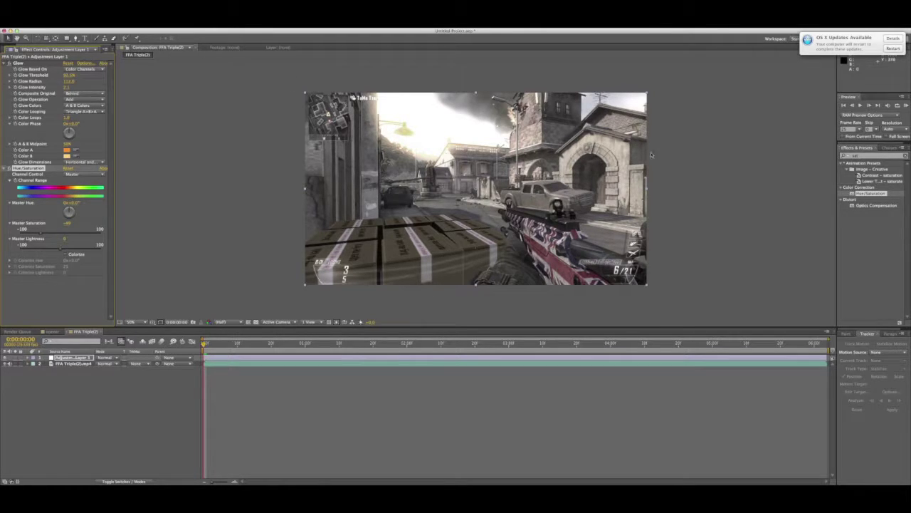
# Find the Leave Color effect with "leave" and apply it to the adjustment layer
pyautogui.doubleClick(864, 157)
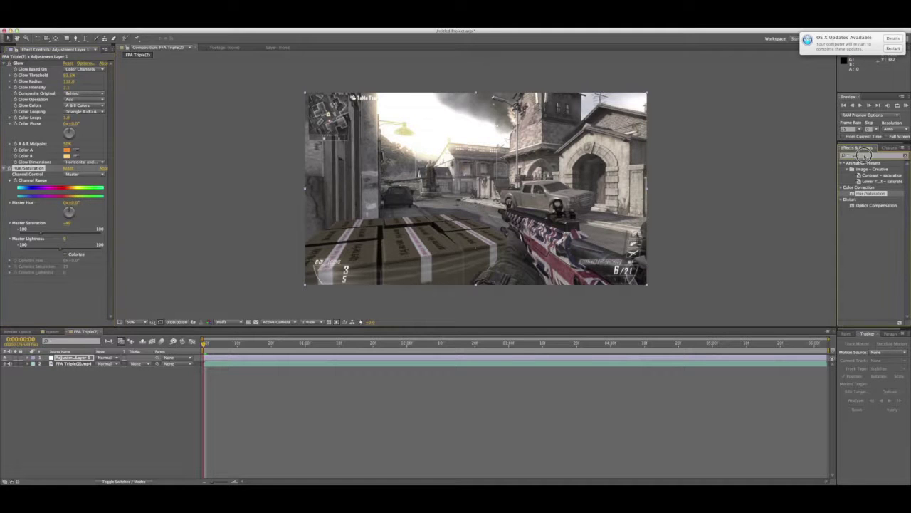
pyautogui.write('leave')
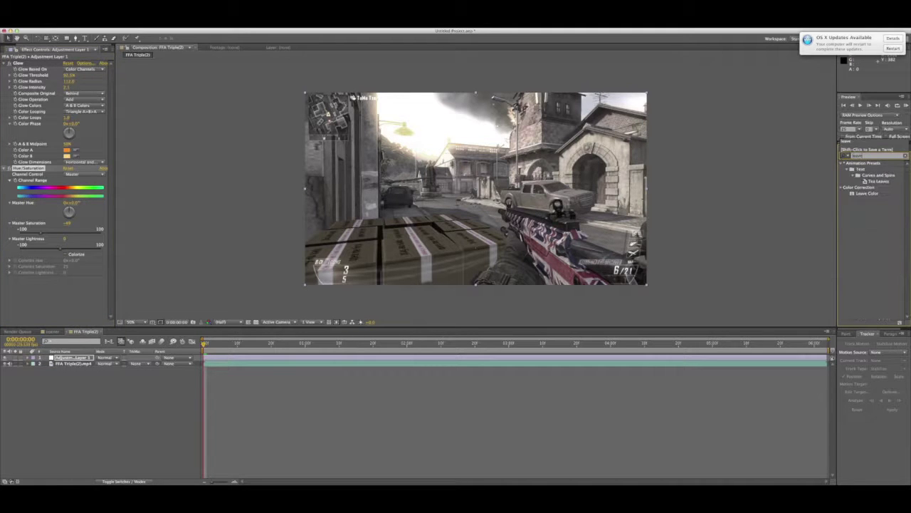
pyautogui.moveTo(867, 192); pyautogui.dragTo(500, 208)
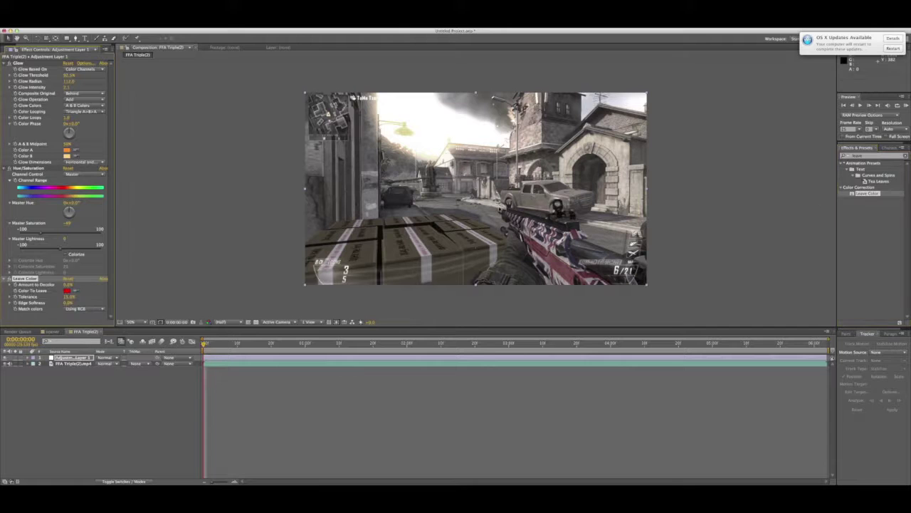
# Try Leave Color with a colour sampled from the footage and a raised Amount to Decolor, and remove the effect
pyautogui.click(77, 292)
pyautogui.click(411, 238)
pyautogui.moveTo(68, 285); pyautogui.dragTo(157, 287)
pyautogui.press('Delete')
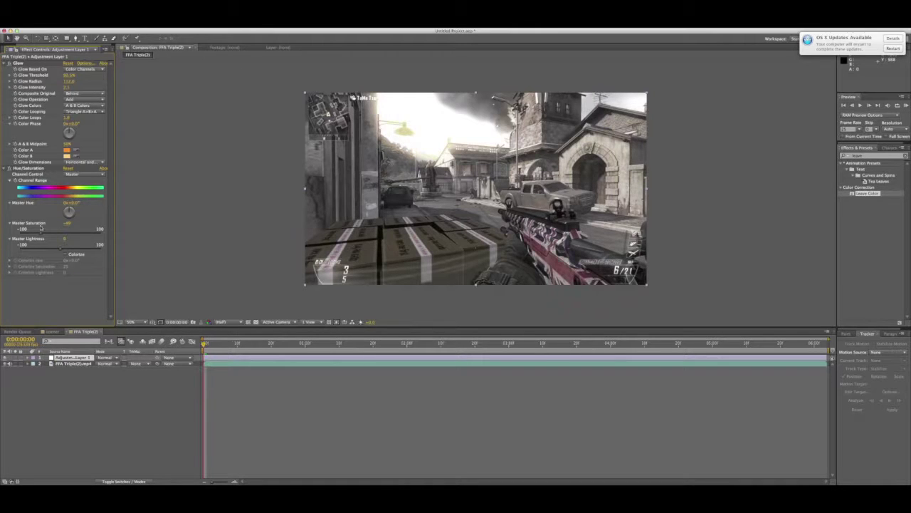
# Raise the adjustment layer's Master Saturation to about -26
pyautogui.moveTo(39, 233); pyautogui.dragTo(103, 232)
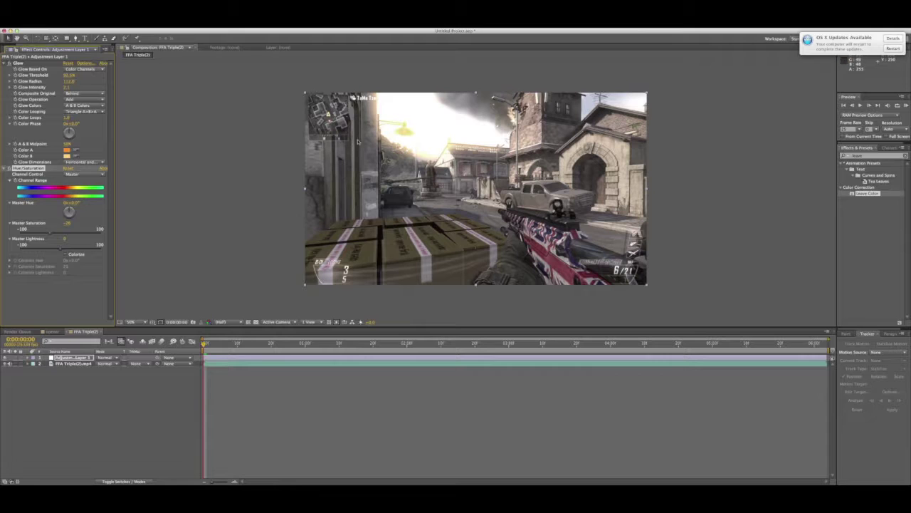
# Try a wide rectangular mask across the upper strip of the frame on the adjustment layer, and undo it
pyautogui.click(67, 37)
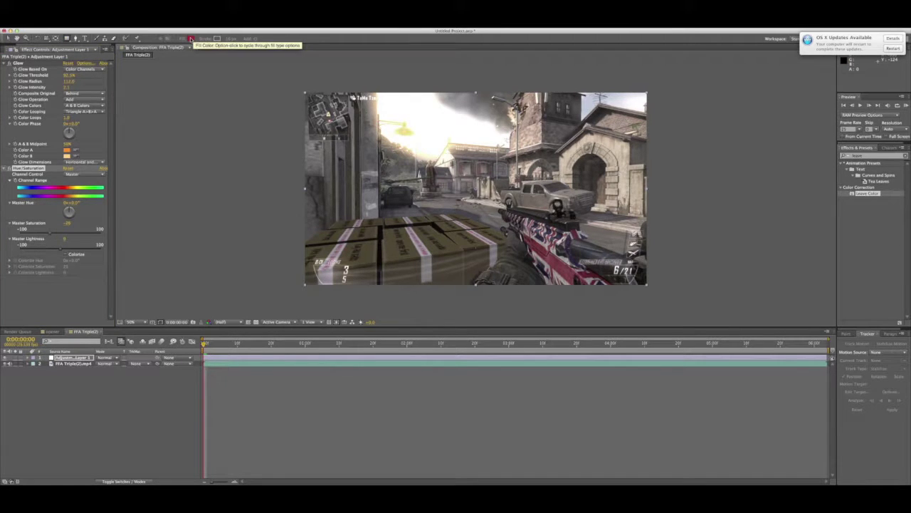
pyautogui.moveTo(292, 82); pyautogui.dragTo(361, 118)
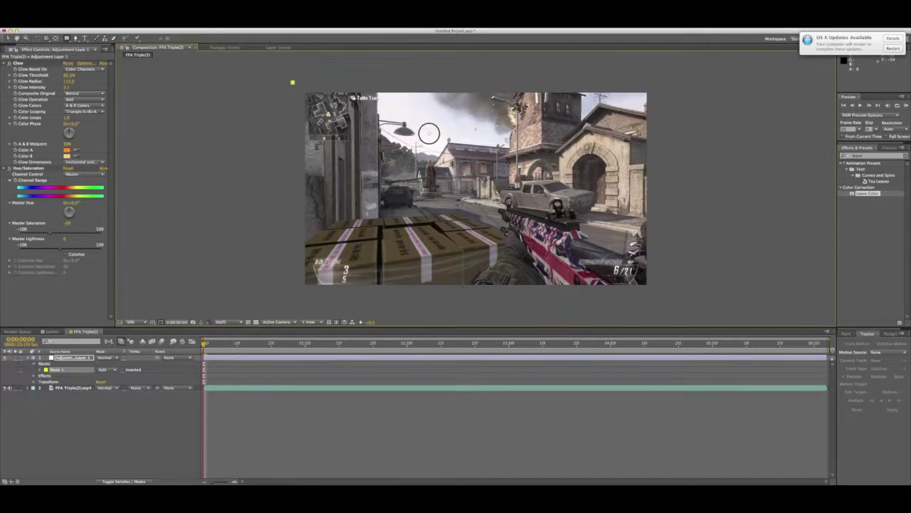
pyautogui.moveTo(427, 133); pyautogui.dragTo(674, 126)
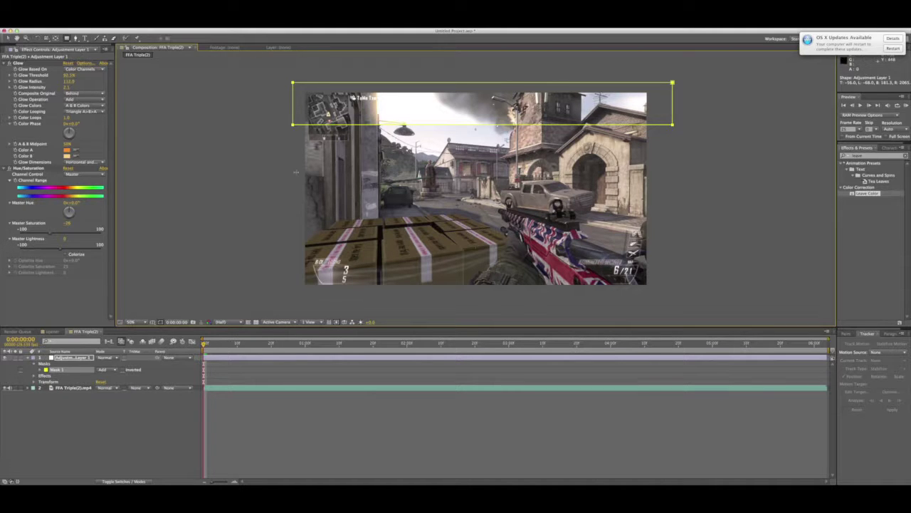
pyautogui.press('super+z')
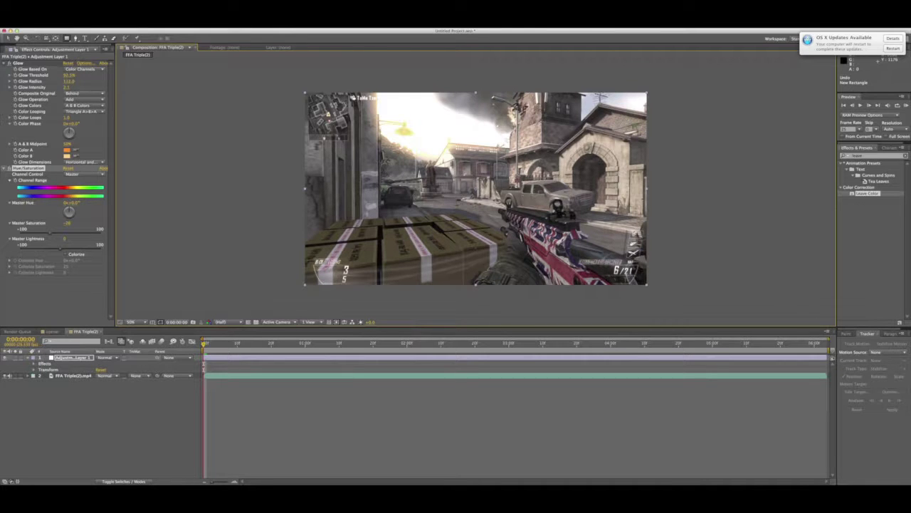
pyautogui.press('super+Tab')
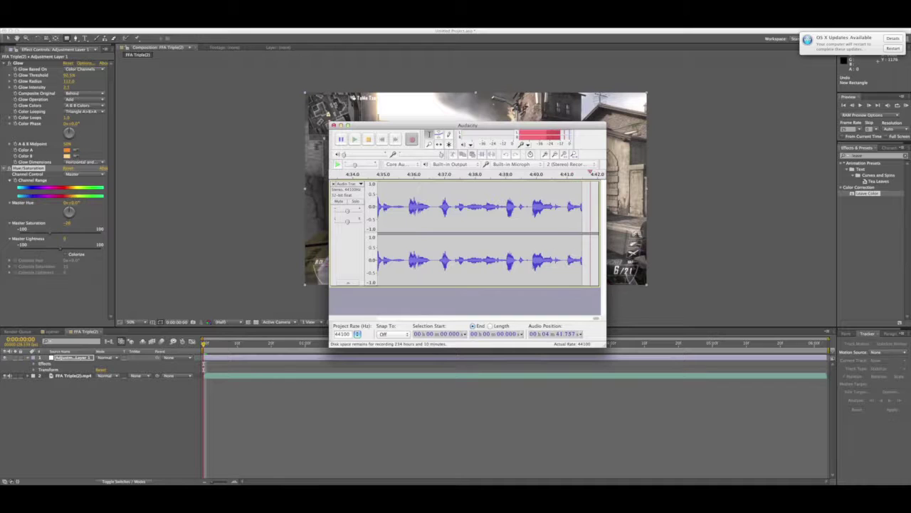
pyautogui.click(561, 368)
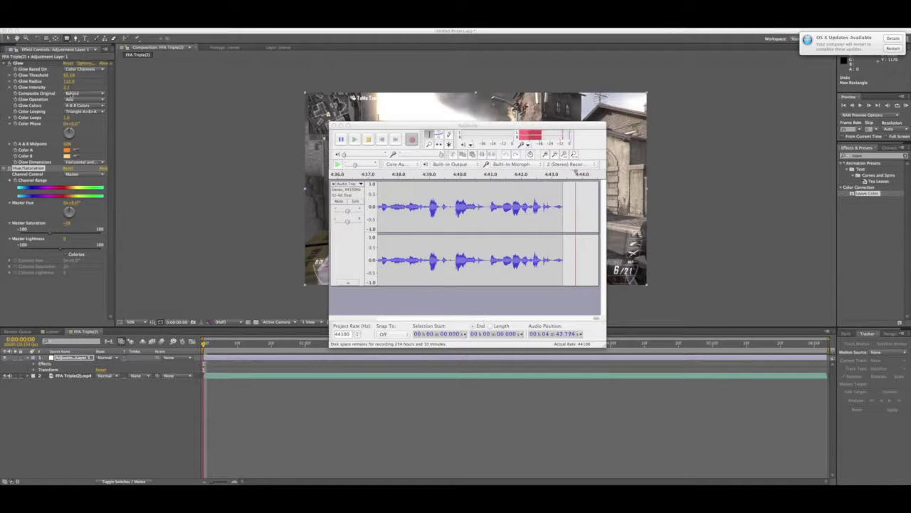